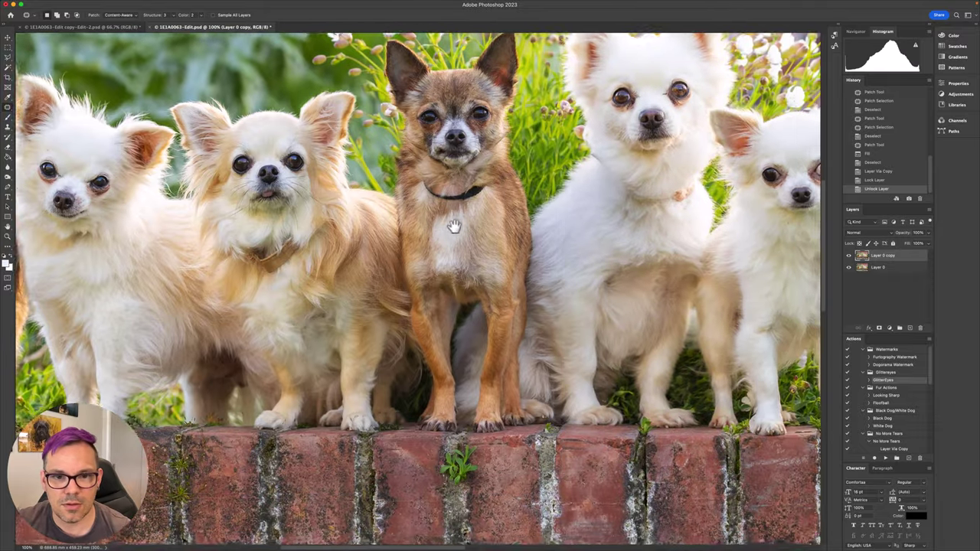
# Run the GlitterEyes action on the Layer 0 copy layer.
pyautogui.moveTo(455, 227); pyautogui.dragTo(388, 280)
pyautogui.moveTo(590, 254)
pyautogui.mouseDown()
pyautogui.moveTo(466, 252)
pyautogui.moveTo(295, 184)
pyautogui.moveTo(482, 241)
pyautogui.moveTo(579, 242)
pyautogui.mouseUp()
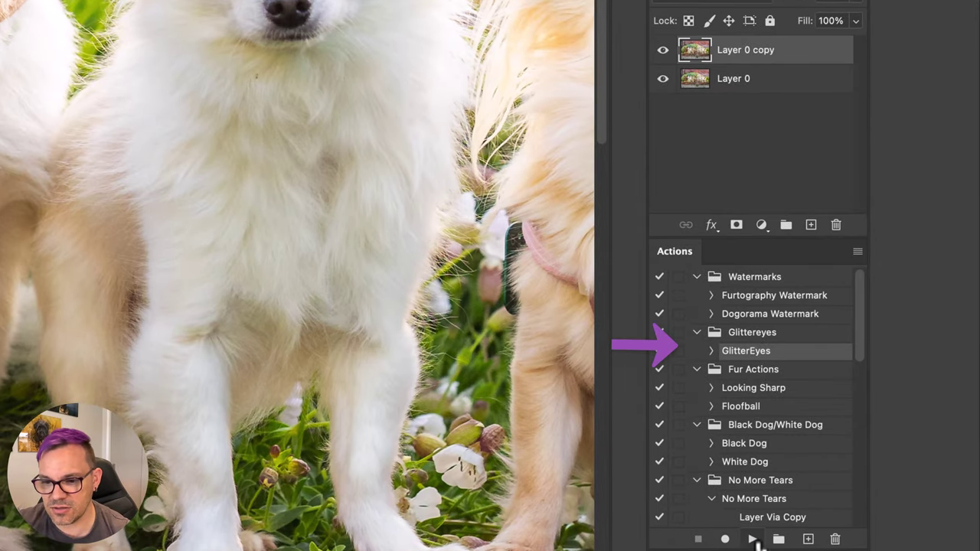
pyautogui.click(760, 534)
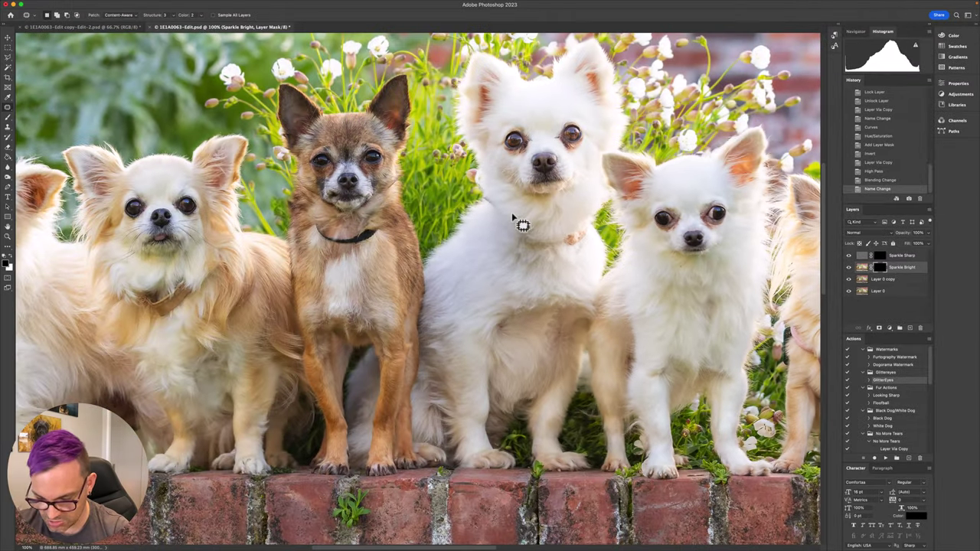
# Brush white onto the sparkle layer mask over the dogs' eyes to reveal the GlitterEyes effect.
pyautogui.press('b')
pyautogui.press('x')
pyautogui.moveTo(521, 142); pyautogui.dragTo(578, 135)
pyautogui.click(324, 159)
pyautogui.click(141, 206)
pyautogui.click(194, 207)
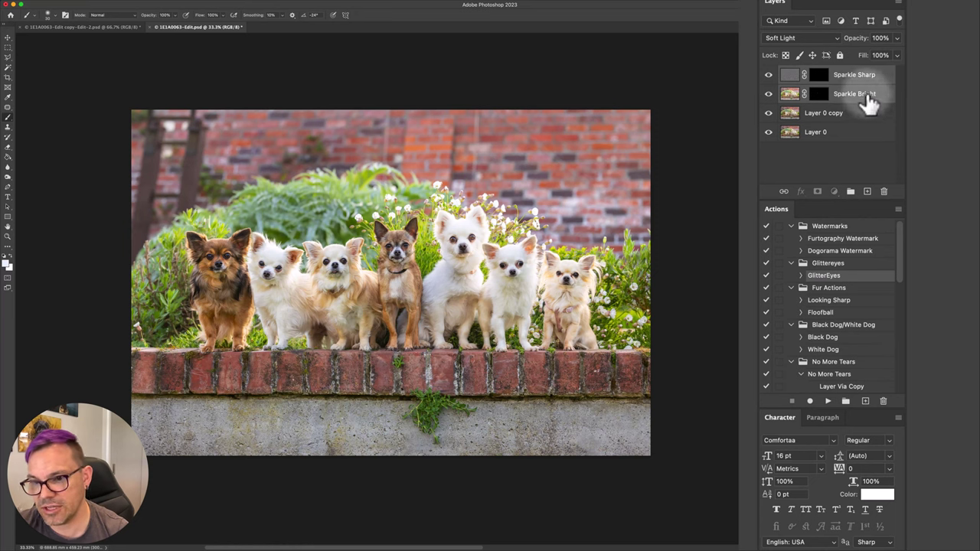
# Delete the Sparkle Sharp and Sparkle Bright layers.
pyautogui.keyDown('shift'); pyautogui.click(868, 100); pyautogui.keyUp('shift')
pyautogui.moveTo(868, 100); pyautogui.dragTo(883, 191)
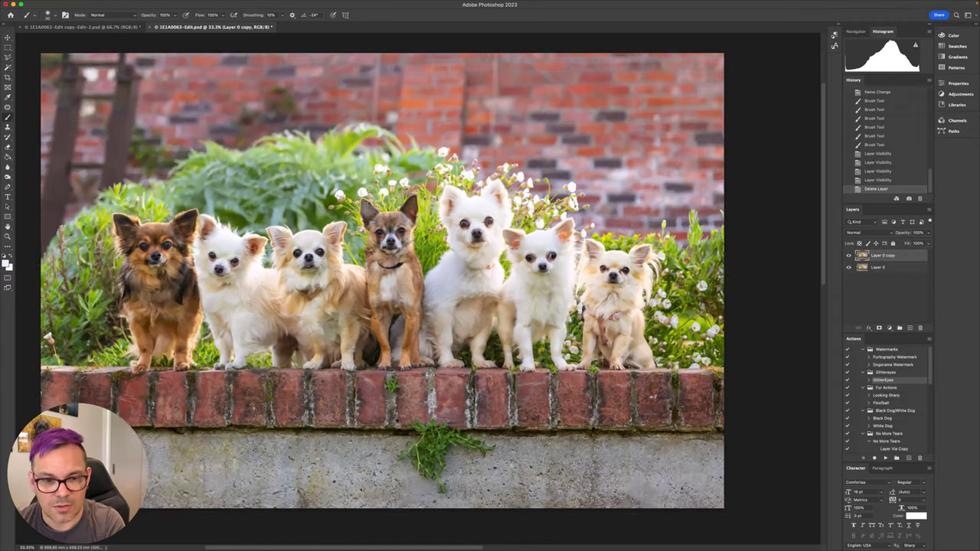
# Brighten the Layer 0 copy layer by raising its midtones with a Curves adjustment.
pyautogui.scroll(10, 370, 205)
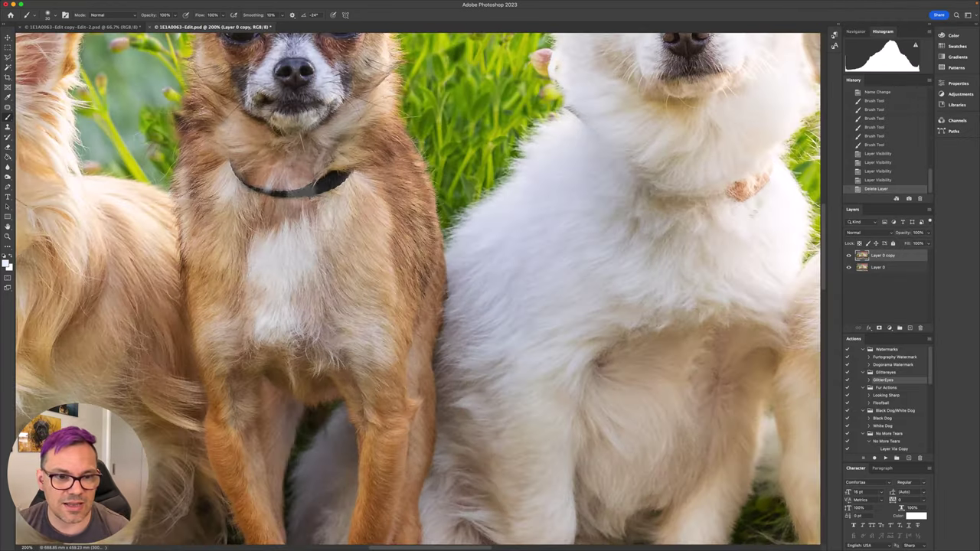
pyautogui.moveTo(163, 168); pyautogui.dragTo(322, 334)
pyautogui.moveTo(280, 194); pyautogui.dragTo(268, 222)
pyautogui.press('super+m')
pyautogui.moveTo(781, 263); pyautogui.dragTo(779, 256)
pyautogui.click(929, 195)
# Boost the colour of the Layer 0 copy layer with a Hue/Saturation adjustment.
pyautogui.press('super+u')
pyautogui.moveTo(768, 172); pyautogui.dragTo(773, 172)
pyautogui.moveTo(780, 176); pyautogui.dragTo(779, 178)
pyautogui.click(855, 117)
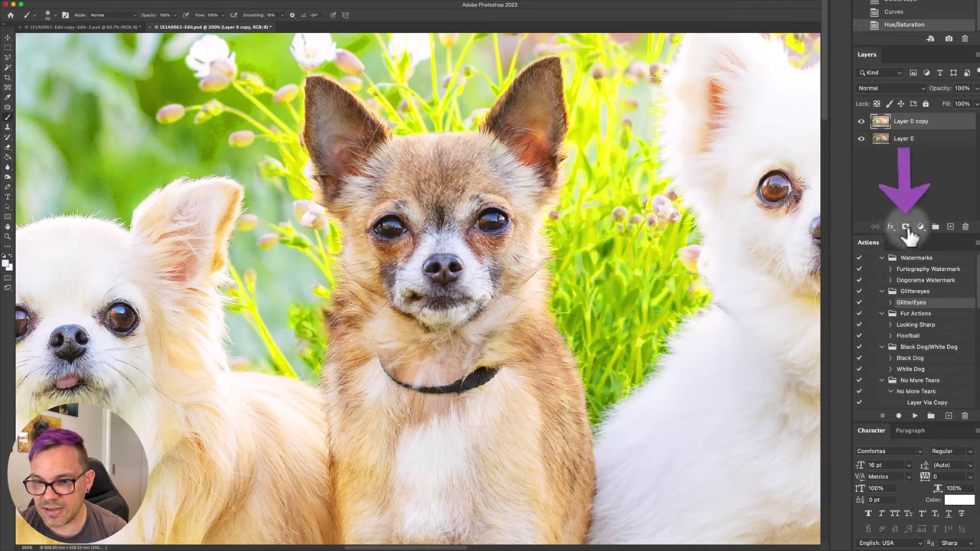
# Add an inverted layer mask to Layer 0 copy and paint white over both eyes of the short-haired brown dog.
pyautogui.click(905, 228)
pyautogui.press('super+i')
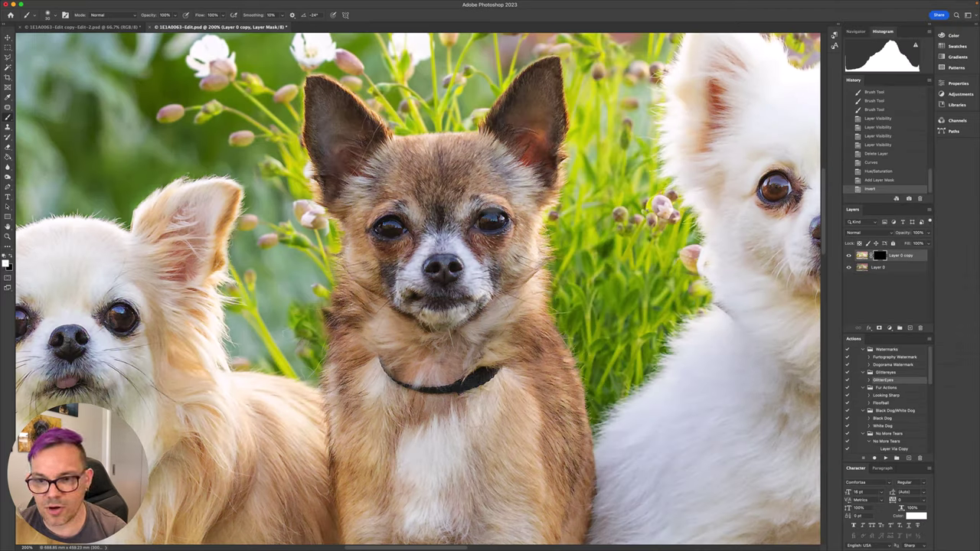
pyautogui.press('b')
pyautogui.moveTo(494, 222); pyautogui.dragTo(484, 223)
pyautogui.moveTo(378, 233); pyautogui.dragTo(399, 227)
pyautogui.moveTo(493, 222); pyautogui.dragTo(491, 222)
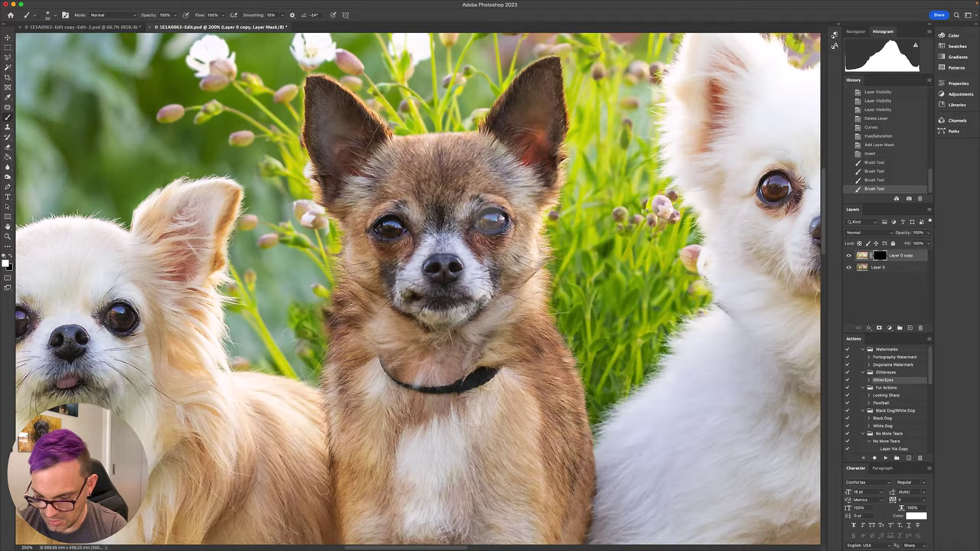
# Try a lower opacity for the Layer 0 copy layer, then restore it to 100%.
pyautogui.press('super+minus')
pyautogui.press('super+minus')
pyautogui.press('super+minus')
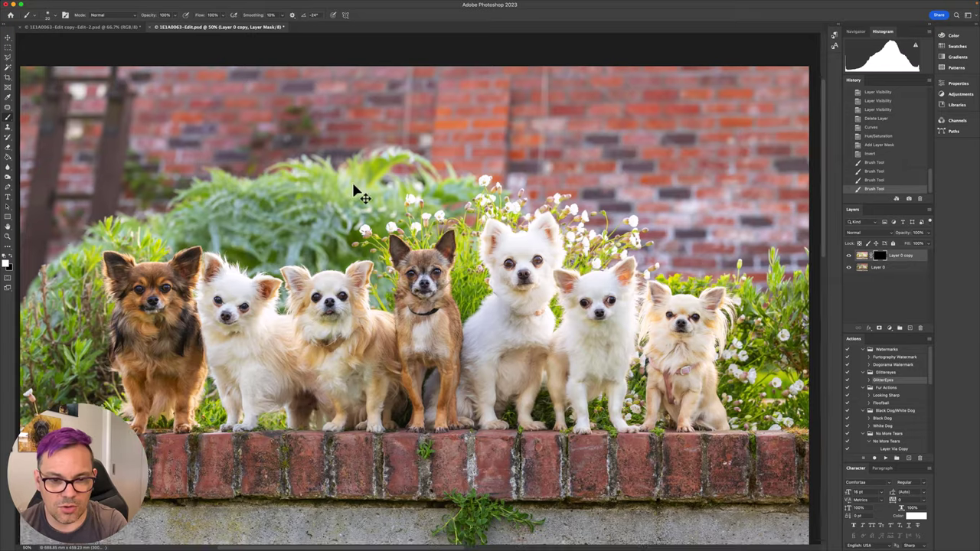
pyautogui.press('super+plus')
pyautogui.press('super+plus')
pyautogui.moveTo(412, 271); pyautogui.dragTo(444, 238)
pyautogui.press('super+plus')
pyautogui.moveTo(429, 164); pyautogui.dragTo(350, 211)
pyautogui.moveTo(944, 276); pyautogui.dragTo(931, 273)
pyautogui.moveTo(931, 273); pyautogui.dragTo(958, 277)
# Paint white on the mask over both eyes of the white dog beside the long-haired dark brown dog.
pyautogui.moveTo(508, 204); pyautogui.dragTo(747, 162)
pyautogui.moveTo(325, 238); pyautogui.dragTo(413, 188)
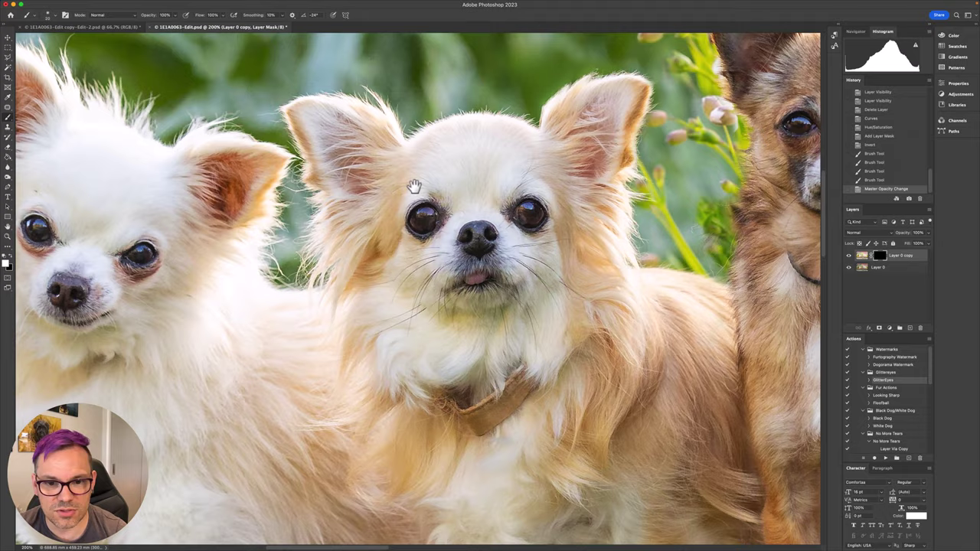
pyautogui.moveTo(271, 217); pyautogui.dragTo(602, 219)
pyautogui.moveTo(464, 214); pyautogui.dragTo(477, 197)
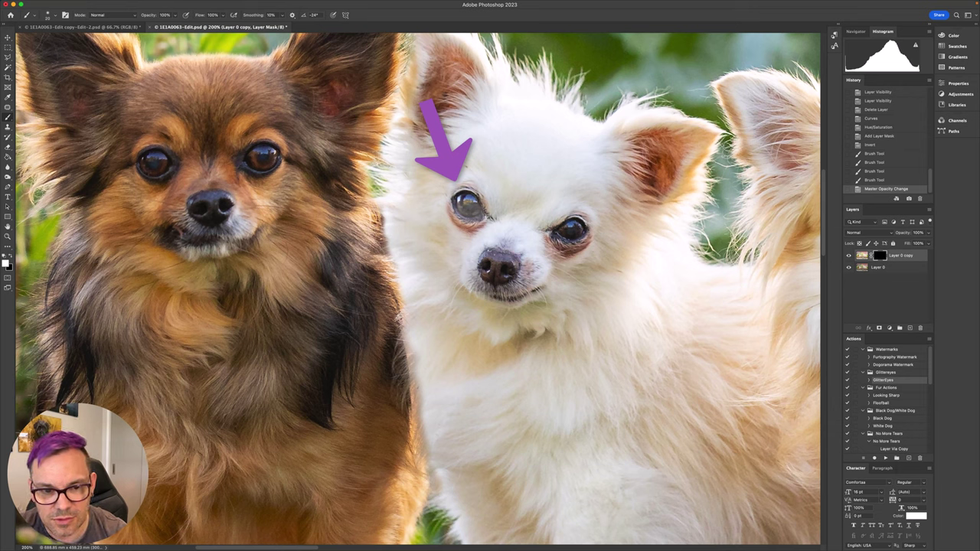
pyautogui.moveTo(456, 201); pyautogui.dragTo(472, 210)
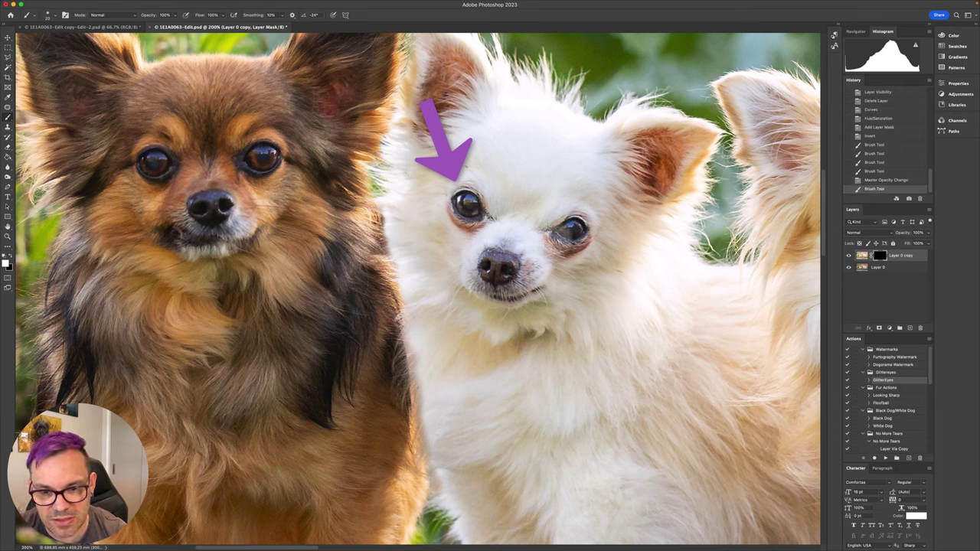
pyautogui.moveTo(555, 234)
pyautogui.mouseDown()
pyautogui.moveTo(576, 243)
pyautogui.moveTo(580, 230)
pyautogui.mouseUp()
pyautogui.moveTo(464, 201); pyautogui.dragTo(471, 204)
# Paint white on the mask over both eyes of the small white dog second from the right end of the row.
pyautogui.moveTo(628, 234); pyautogui.dragTo(229, 257)
pyautogui.moveTo(526, 234)
pyautogui.mouseDown()
pyautogui.moveTo(374, 252)
pyautogui.moveTo(230, 246)
pyautogui.mouseUp()
pyautogui.hscroll(15, 516, 241)
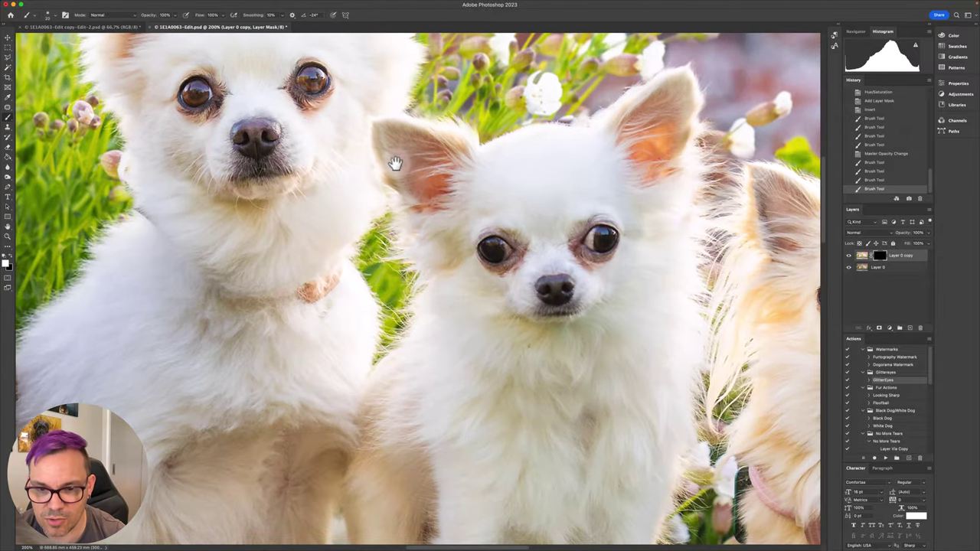
pyautogui.scroll(-2, 395, 163)
pyautogui.moveTo(483, 231)
pyautogui.mouseDown()
pyautogui.moveTo(490, 238)
pyautogui.moveTo(494, 227)
pyautogui.moveTo(486, 237)
pyautogui.mouseUp()
pyautogui.click(481, 224)
pyautogui.click(594, 212)
pyautogui.moveTo(607, 219)
pyautogui.mouseDown()
pyautogui.moveTo(591, 227)
pyautogui.moveTo(600, 225)
pyautogui.mouseUp()
pyautogui.moveTo(600, 224); pyautogui.dragTo(592, 229)
# Merge the brightened-eyes layer down into Layer 0 and duplicate the merged layer.
pyautogui.moveTo(708, 286); pyautogui.dragTo(281, 205)
pyautogui.hscroll(-15, 280, 204)
pyautogui.press('super+0')
pyautogui.hscroll(-5, 436, 199)
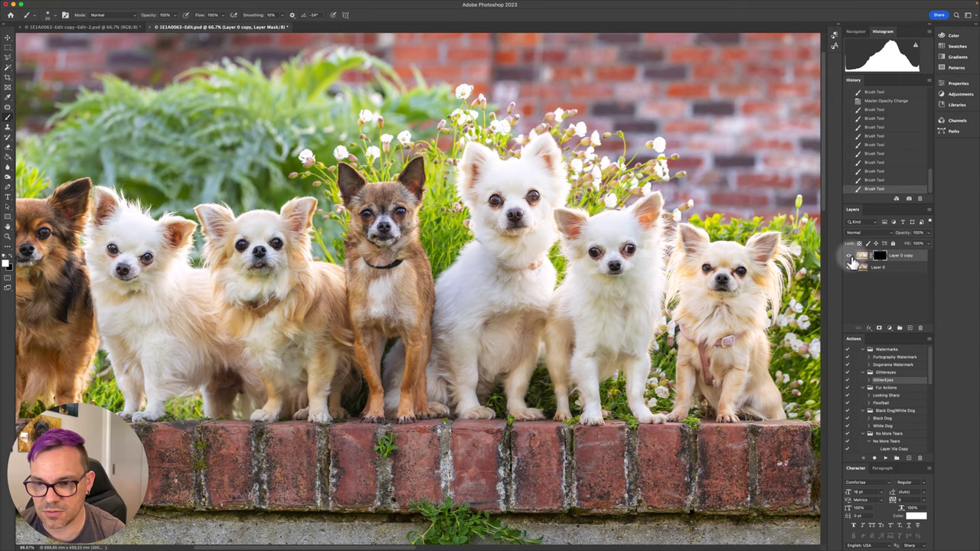
pyautogui.click(862, 256)
pyautogui.press('super+e')
# Brighten the duplicated layer with a Curves point at input 114 and output 139.
pyautogui.press('super+m')
pyautogui.moveTo(782, 264); pyautogui.dragTo(778, 258)
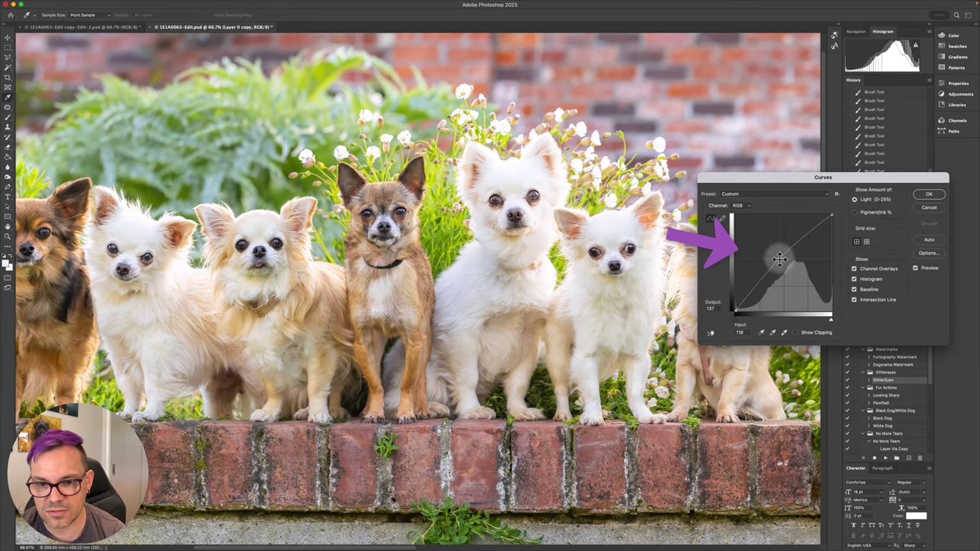
pyautogui.moveTo(755, 180); pyautogui.dragTo(392, 151)
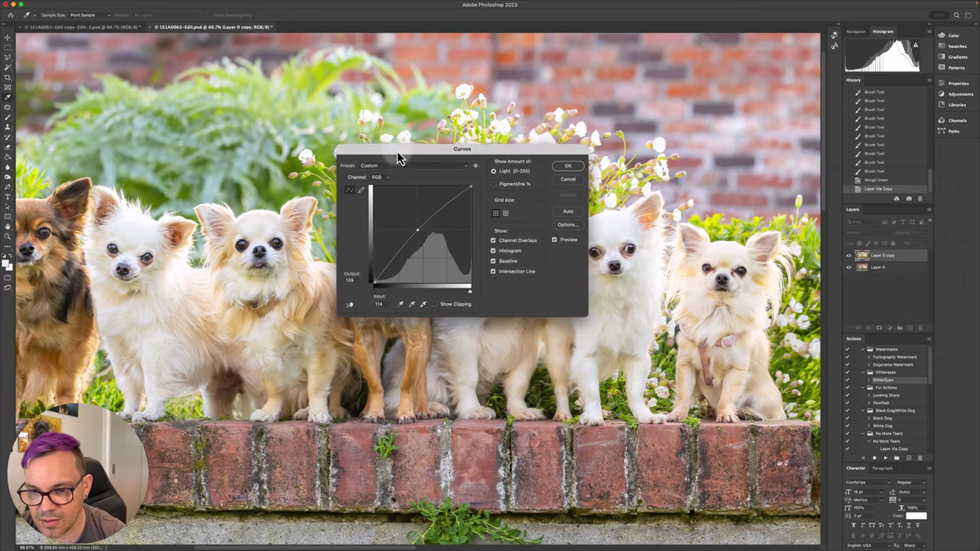
pyautogui.click(569, 167)
# Hide the brightened copy with an inverted layer mask and paint white over the eyes of the cream dog wearing the pink harness.
pyautogui.click(881, 330)
pyautogui.press('super+i')
pyautogui.press('super+plus')
pyautogui.press('super+plus')
pyautogui.moveTo(446, 229); pyautogui.dragTo(38, 186)
pyautogui.moveTo(754, 206)
pyautogui.mouseDown()
pyautogui.moveTo(582, 185)
pyautogui.moveTo(363, 224)
pyautogui.mouseUp()
pyautogui.press('b')
pyautogui.click(605, 209)
pyautogui.click(605, 213)
pyautogui.click(608, 208)
pyautogui.click(499, 196)
pyautogui.click(504, 200)
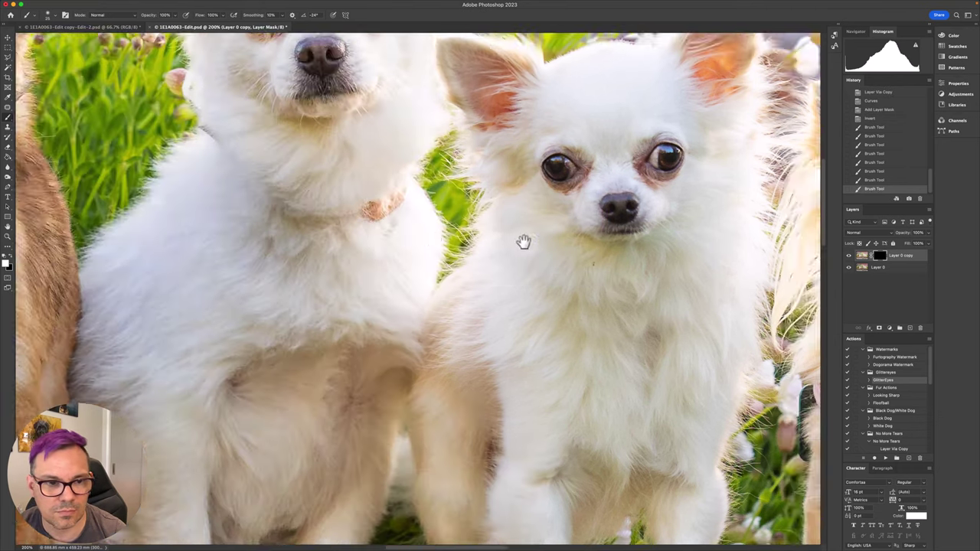
# Paint white on the mask over both eyes of another dog farther along the row.
pyautogui.moveTo(46, 207); pyautogui.dragTo(326, 302)
pyautogui.moveTo(115, 222); pyautogui.dragTo(640, 255)
pyautogui.moveTo(554, 244); pyautogui.dragTo(633, 160)
pyautogui.moveTo(501, 200); pyautogui.dragTo(506, 203)
pyautogui.moveTo(598, 193); pyautogui.dragTo(606, 194)
pyautogui.moveTo(75, 228); pyautogui.dragTo(328, 258)
# Merge the second eye-brightening layer into Layer 0 and create a fresh copy of it.
pyautogui.press('super+minus')
pyautogui.press('super+minus')
pyautogui.press('super+minus')
pyautogui.hscroll(5, 316, 246)
pyautogui.scroll(-2, 317, 246)
pyautogui.press('super+e')
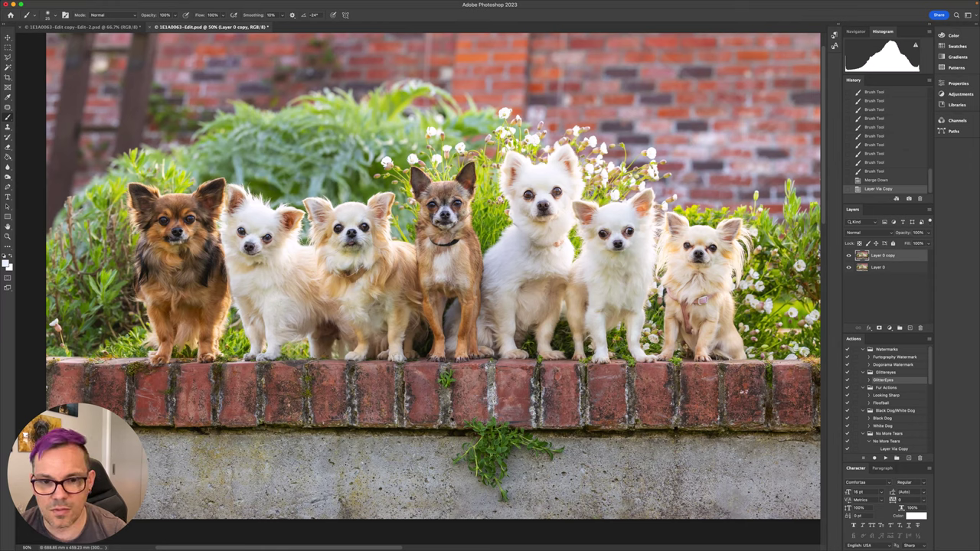
# Apply a High Pass filter with a radius of 6.6 pixels to the Layer 0 copy layer.
pyautogui.moveTo(216, 6)
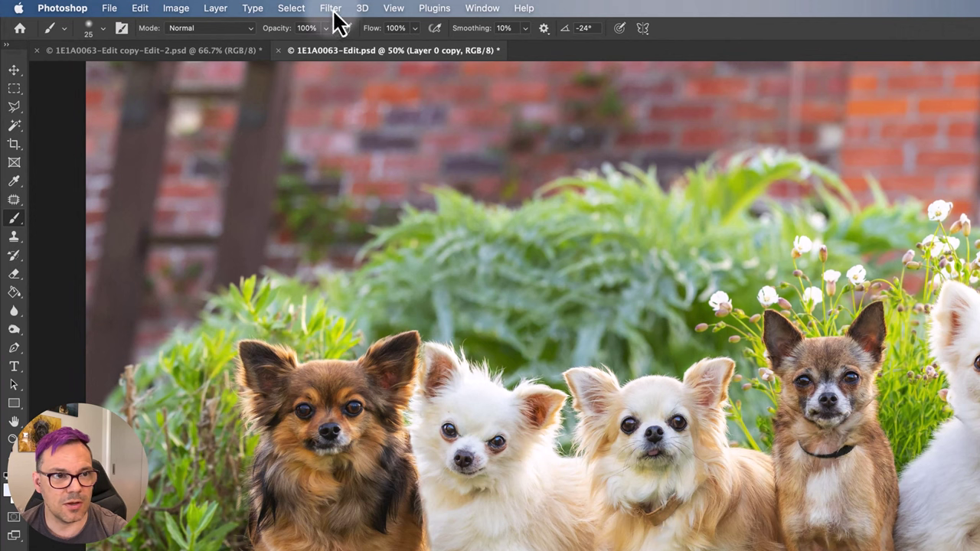
pyautogui.click(333, 9)
pyautogui.moveTo(387, 307)
pyautogui.click(566, 320)
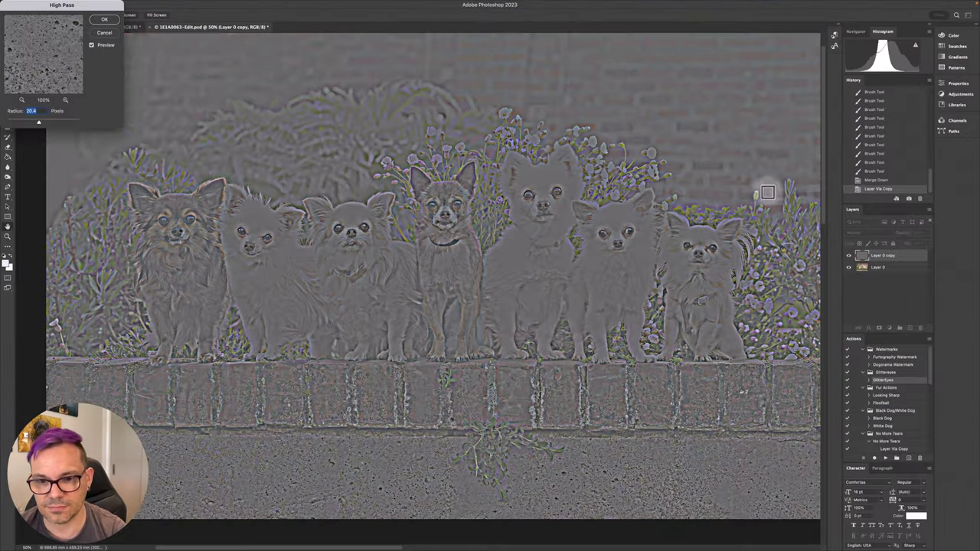
pyautogui.moveTo(50, 5); pyautogui.dragTo(396, 35)
pyautogui.moveTo(383, 152)
pyautogui.mouseDown()
pyautogui.moveTo(371, 150)
pyautogui.moveTo(378, 148)
pyautogui.mouseUp()
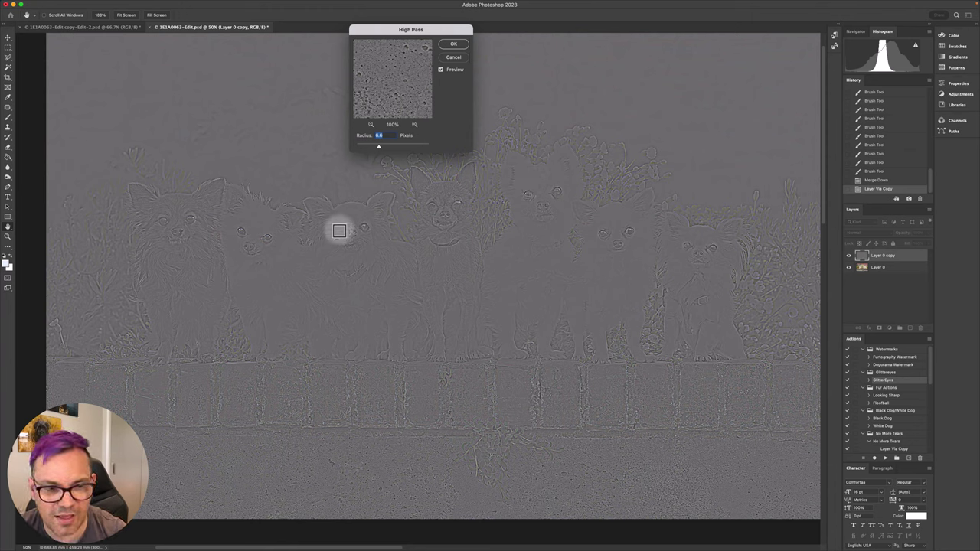
pyautogui.click(454, 51)
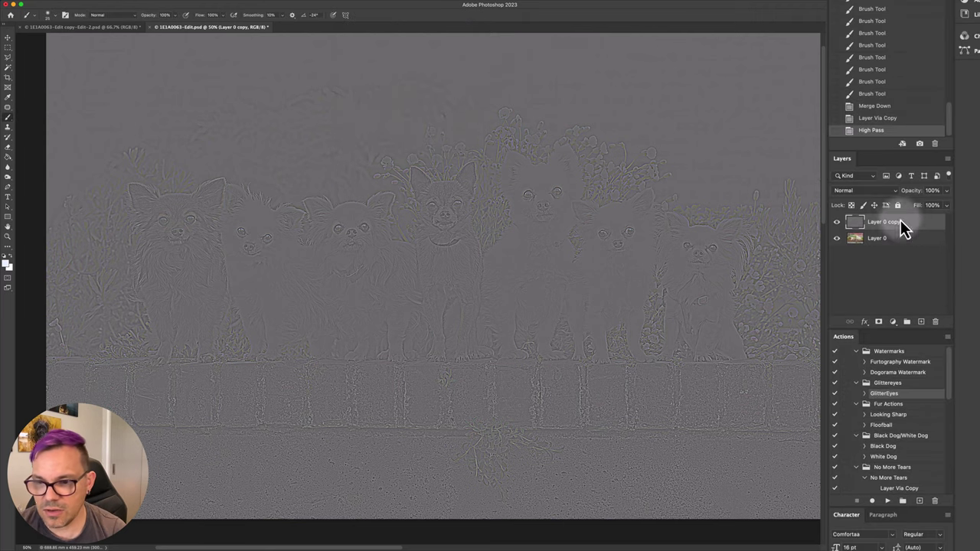
# Set the High Pass layer's blend mode to Overlay and add an inverted layer mask to it.
pyautogui.click(866, 190)
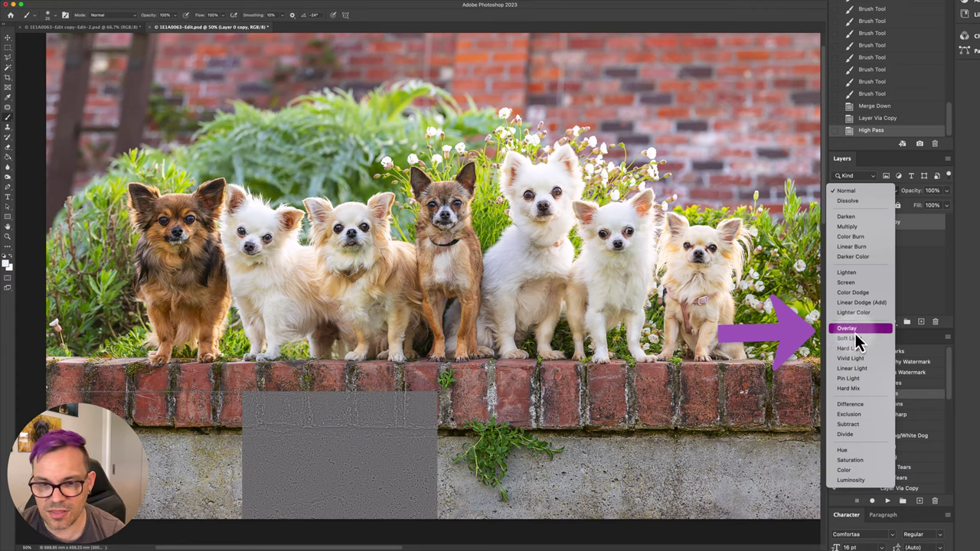
pyautogui.click(855, 330)
pyautogui.click(878, 323)
pyautogui.press('super+i')
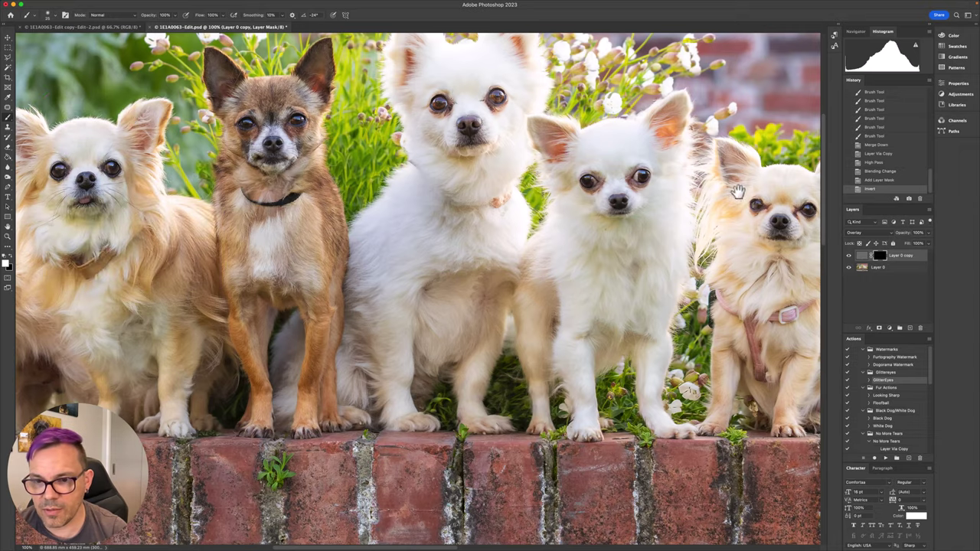
# Paint the sharpening into the eyes of the cream dog with the harness and the small white dog beside it.
pyautogui.moveTo(738, 191); pyautogui.dragTo(590, 169)
pyautogui.moveTo(650, 187); pyautogui.dragTo(670, 189)
pyautogui.moveTo(609, 183); pyautogui.dragTo(620, 182)
pyautogui.click(492, 155)
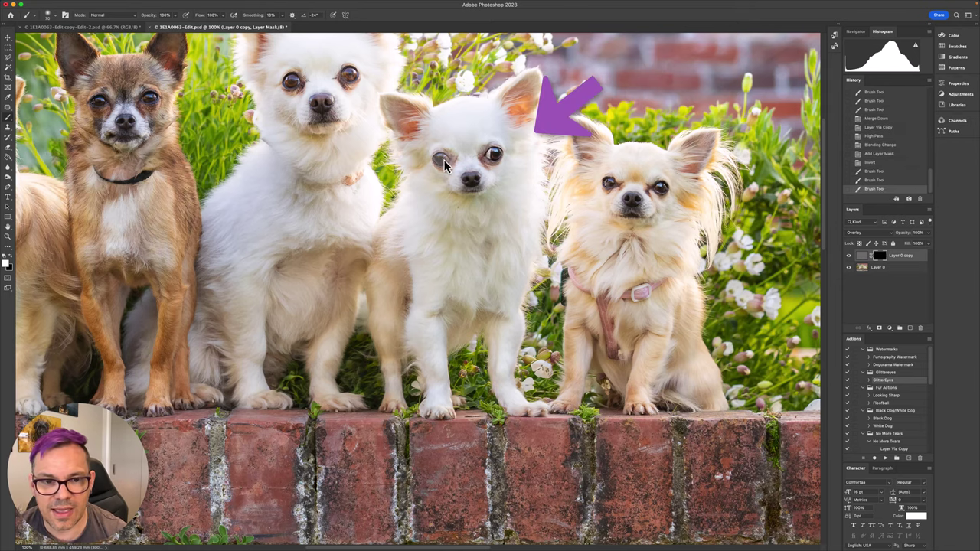
pyautogui.click(442, 160)
# Paint the sharpening into the eyes of the tall white dog, the short-haired brown dog and the long-haired cream dog.
pyautogui.moveTo(442, 159); pyautogui.dragTo(561, 246)
pyautogui.click(468, 162)
pyautogui.click(411, 166)
pyautogui.moveTo(359, 227); pyautogui.dragTo(553, 243)
pyautogui.moveTo(455, 199); pyautogui.dragTo(464, 199)
pyautogui.click(409, 204)
pyautogui.moveTo(327, 233); pyautogui.dragTo(513, 218)
pyautogui.click(464, 234)
pyautogui.click(410, 235)
pyautogui.moveTo(390, 251)
pyautogui.mouseDown()
pyautogui.moveTo(490, 258)
pyautogui.moveTo(535, 222)
pyautogui.mouseUp()
# Toggle the sharpening layer's visibility to compare the eyes, and lower the layer's opacity to 80%.
pyautogui.scroll(-2, 329, 181)
pyautogui.moveTo(493, 290); pyautogui.dragTo(295, 276)
pyautogui.click(848, 257)
pyautogui.click(848, 256)
pyautogui.moveTo(929, 241); pyautogui.dragTo(922, 242)
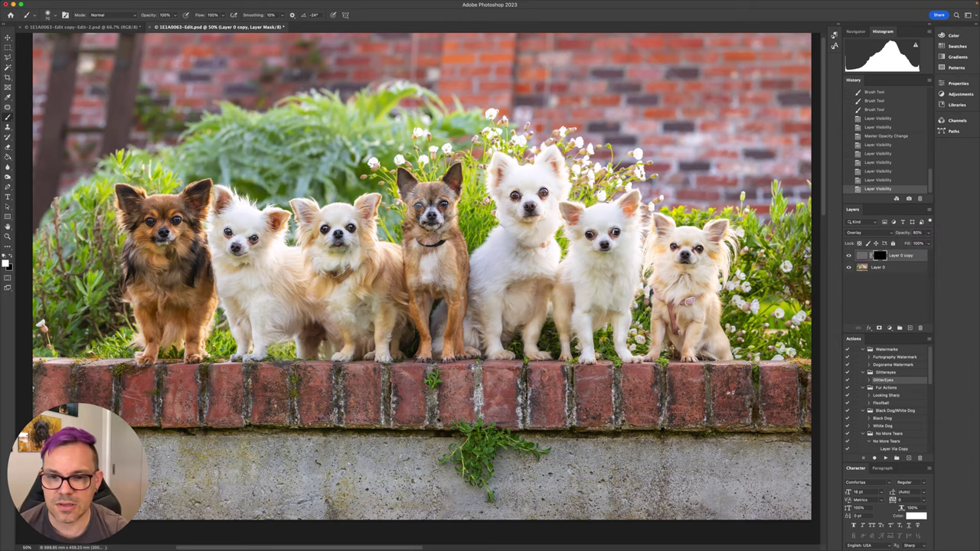
pyautogui.scroll(1, 420, 205)
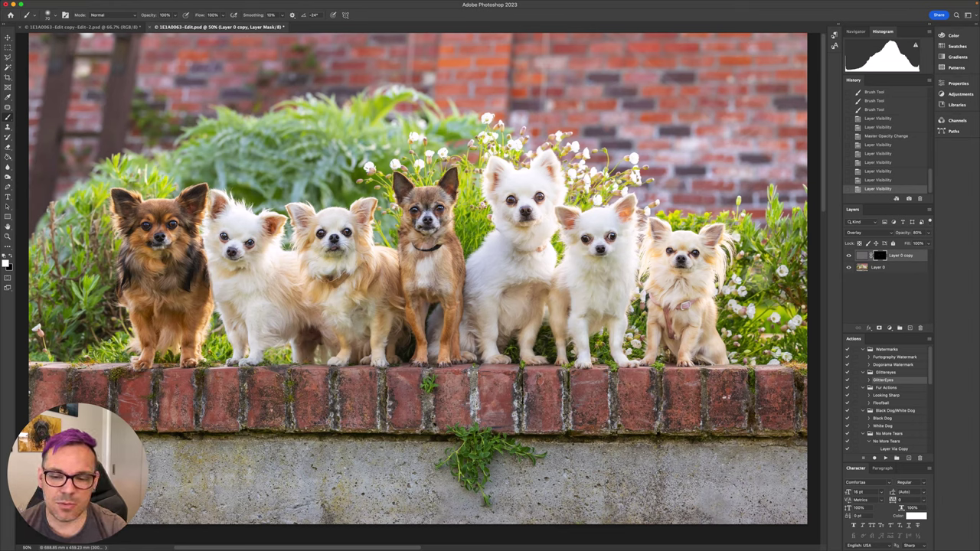